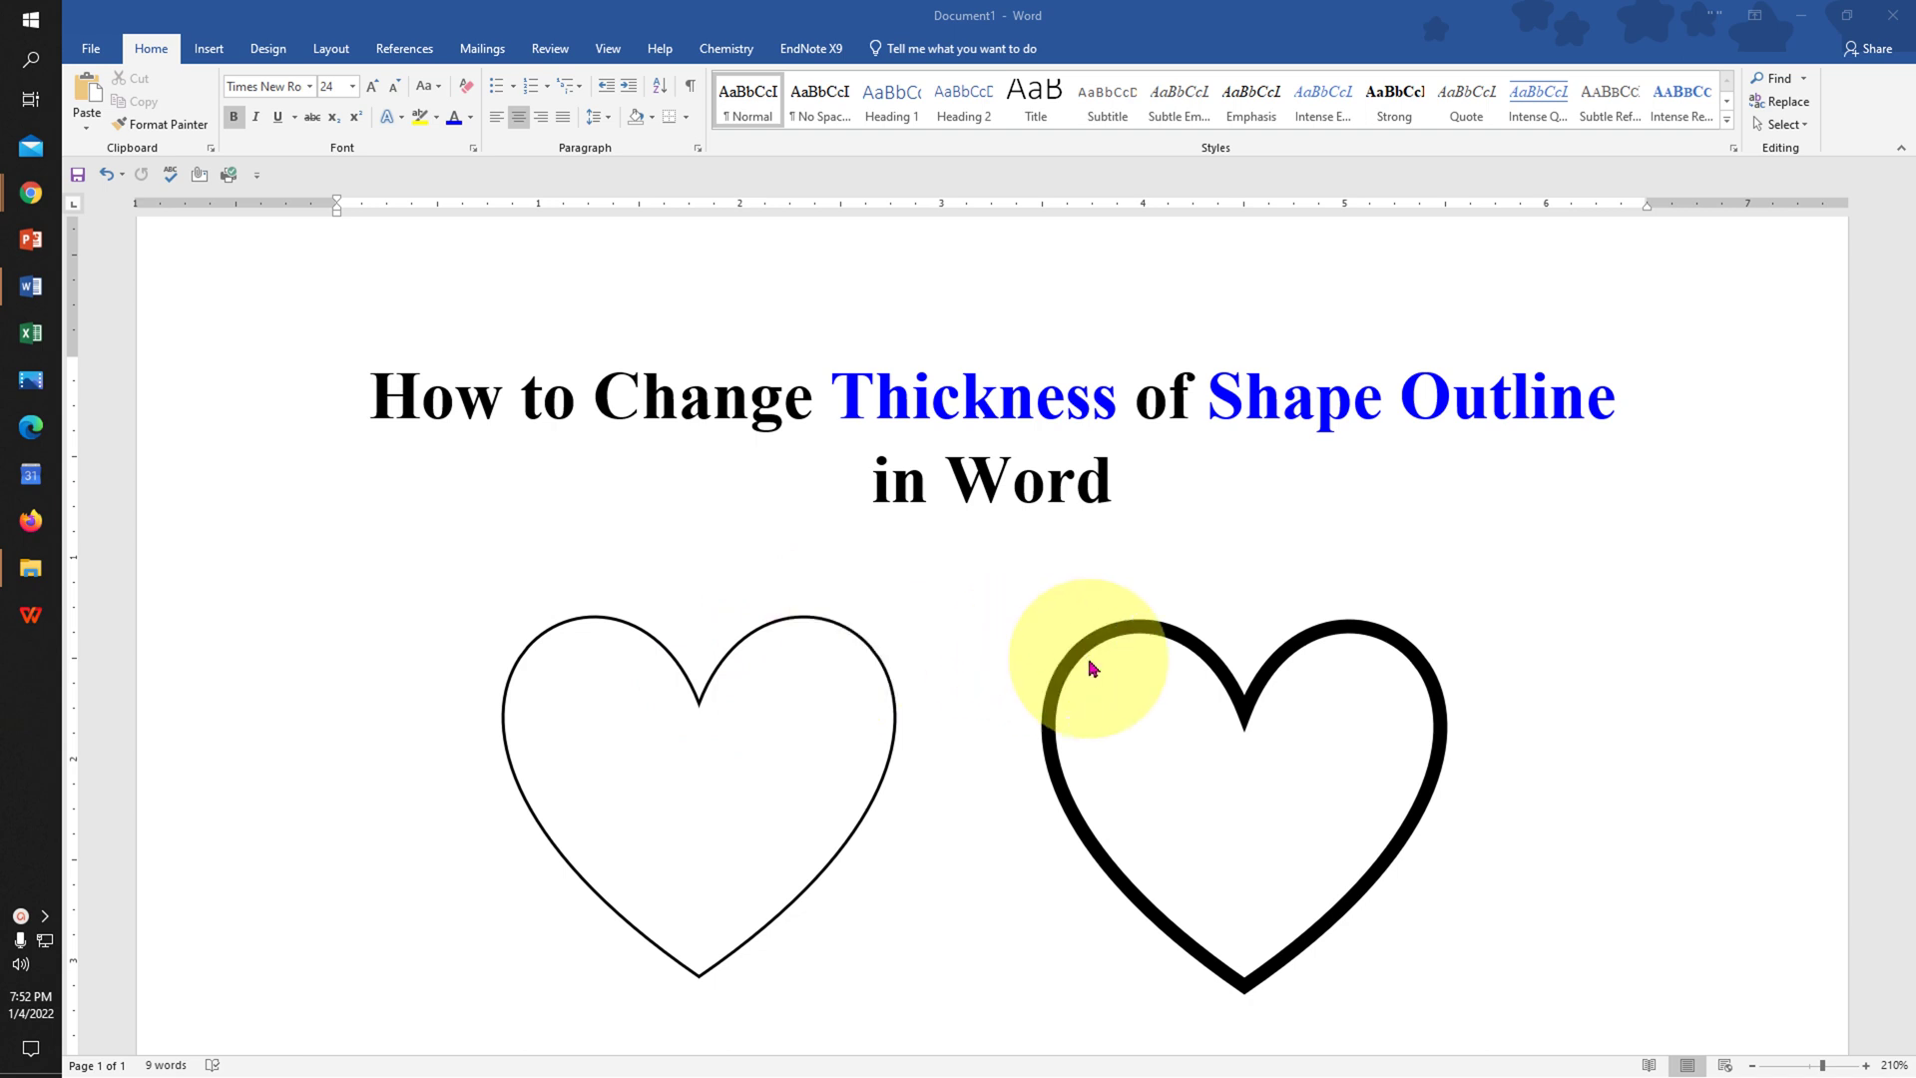
Undo the earlier hearts and draw a new Heart shape below the title
key("ctrl+z")
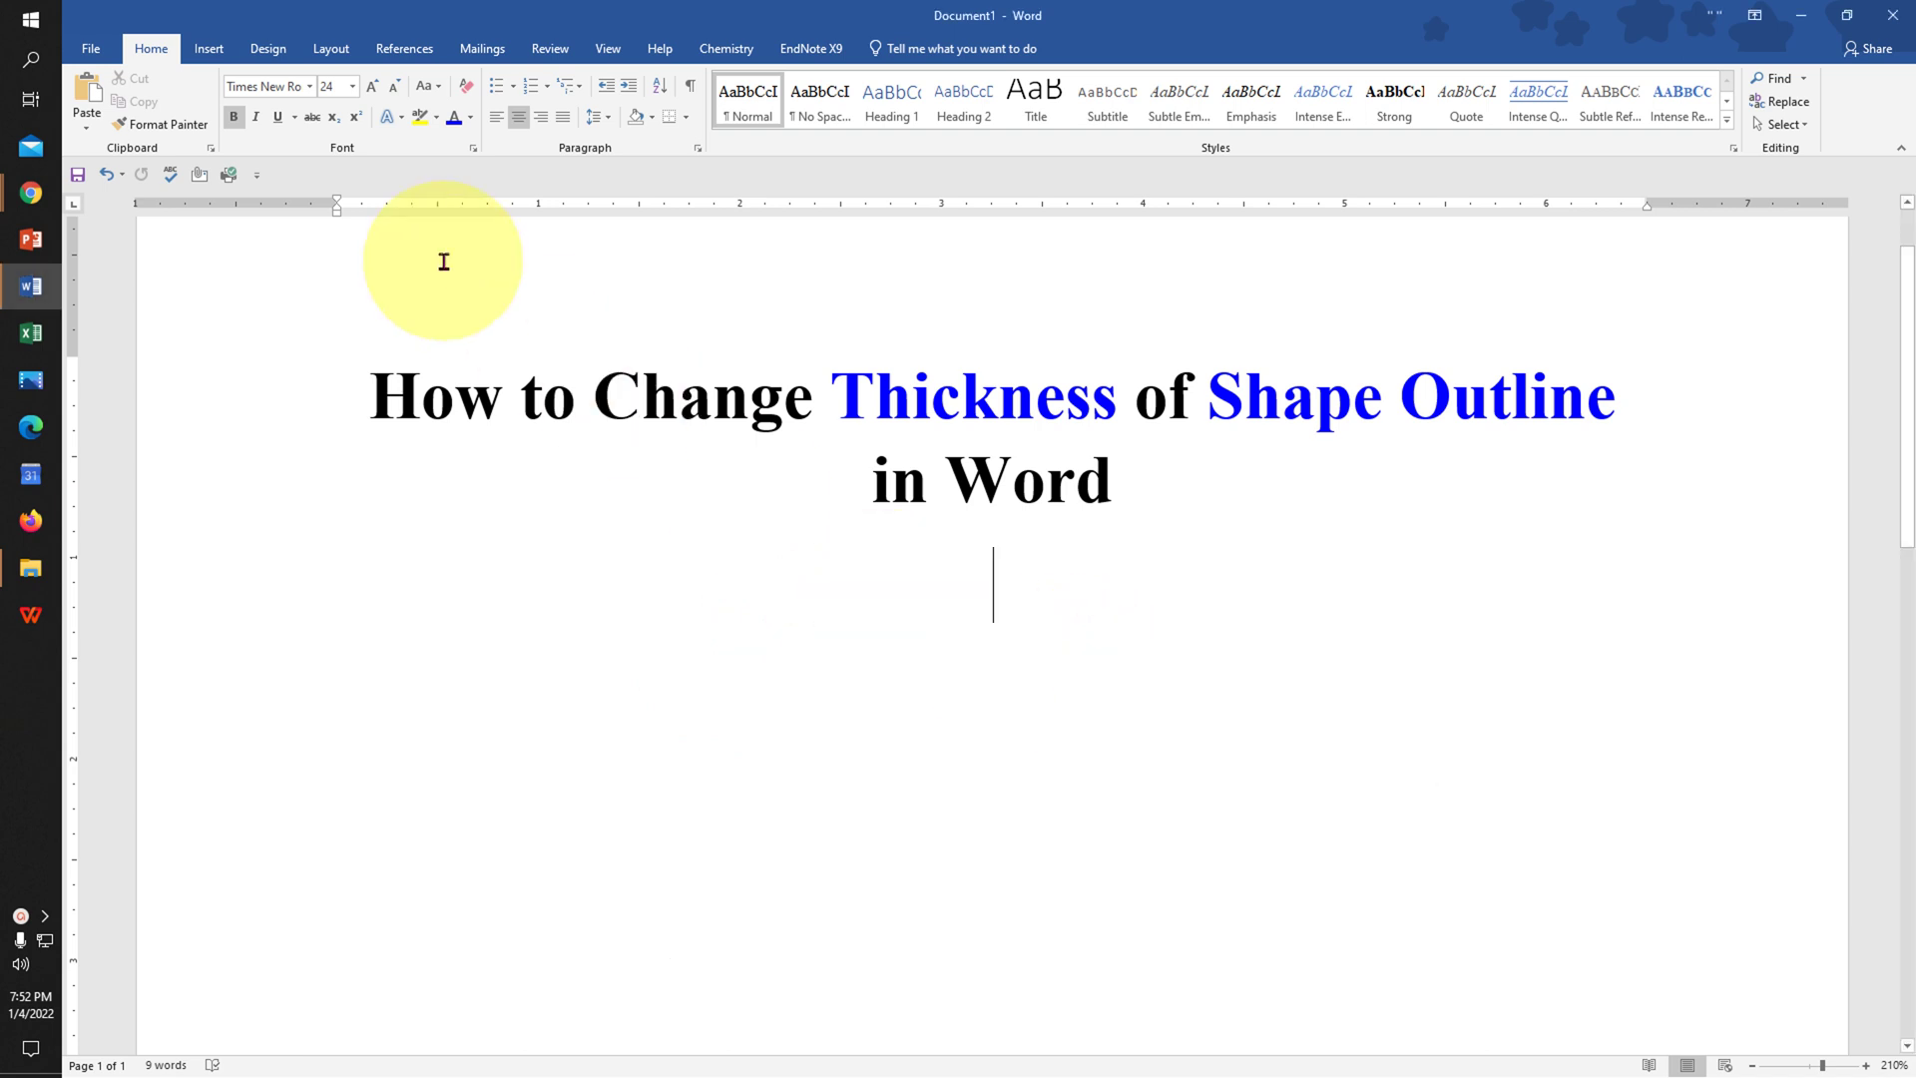
left_click(212, 52)
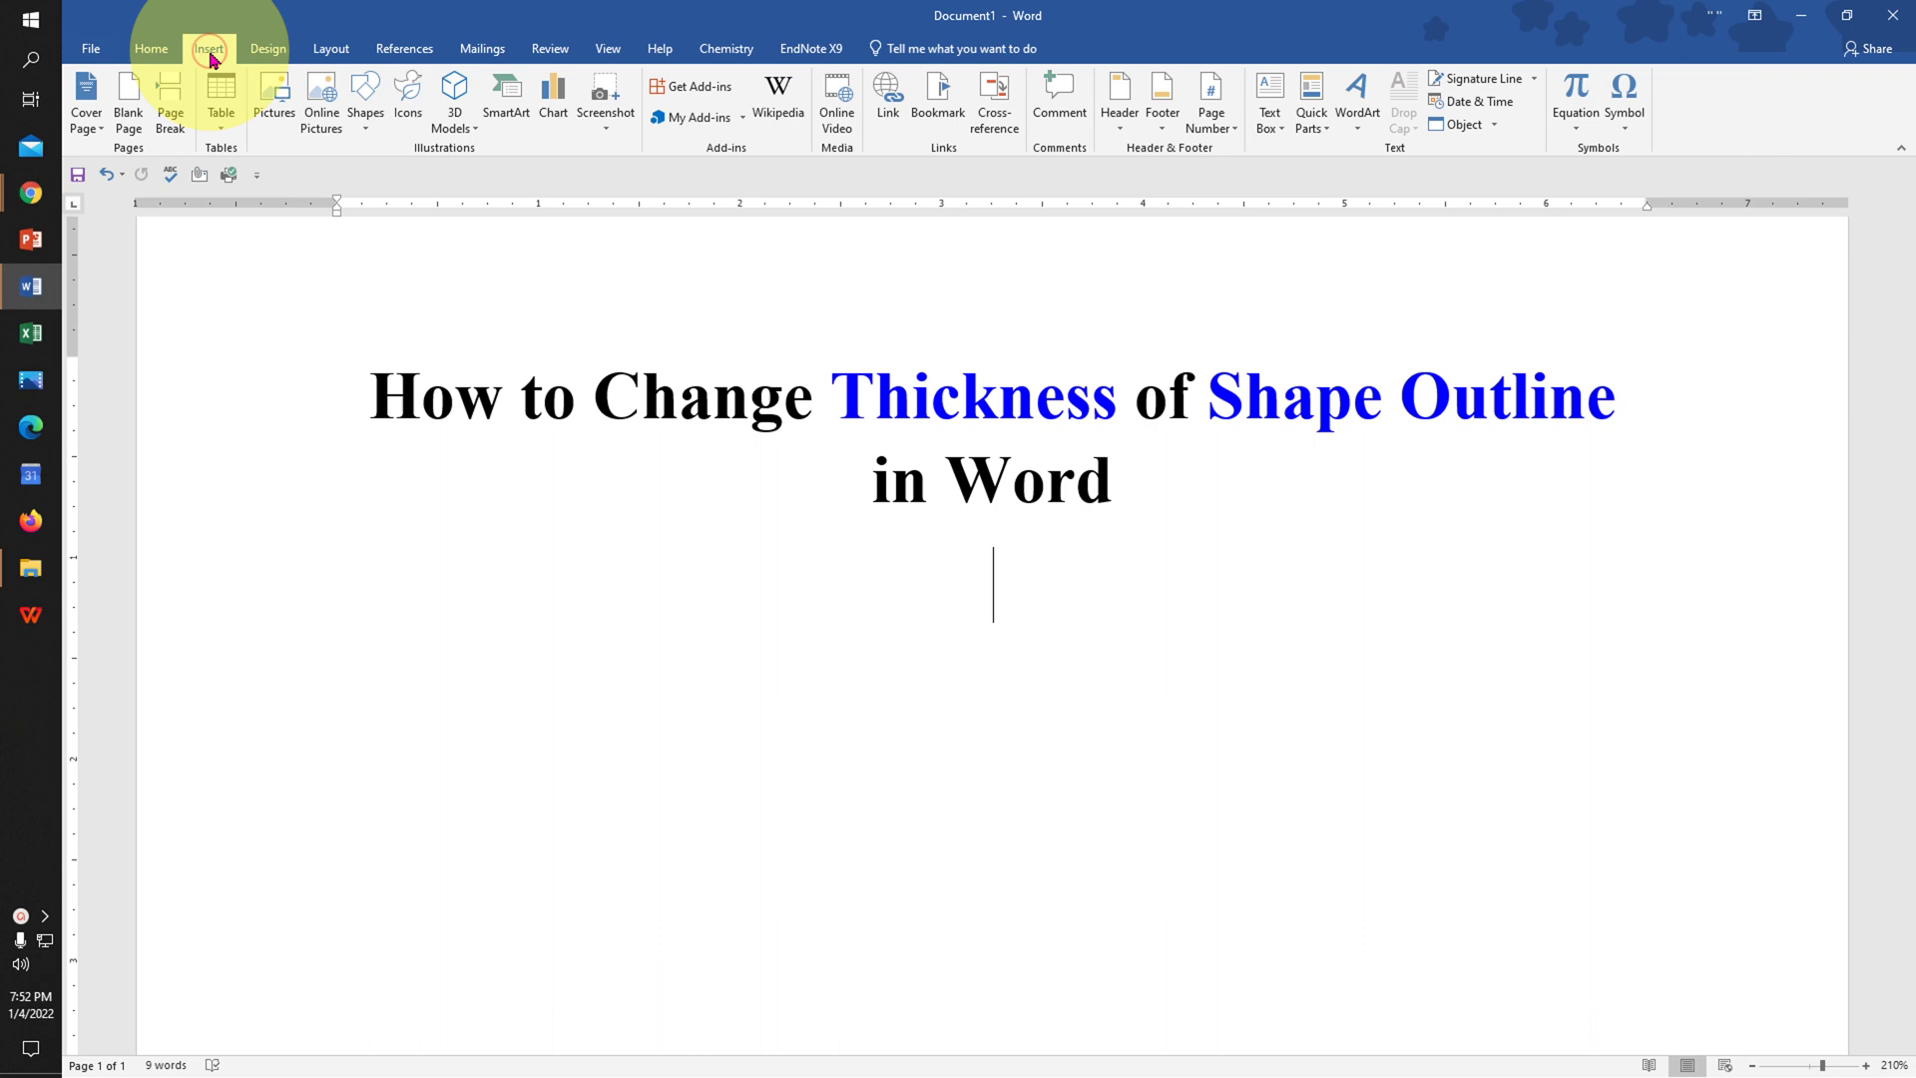
left_click(387, 133)
left_click(464, 356)
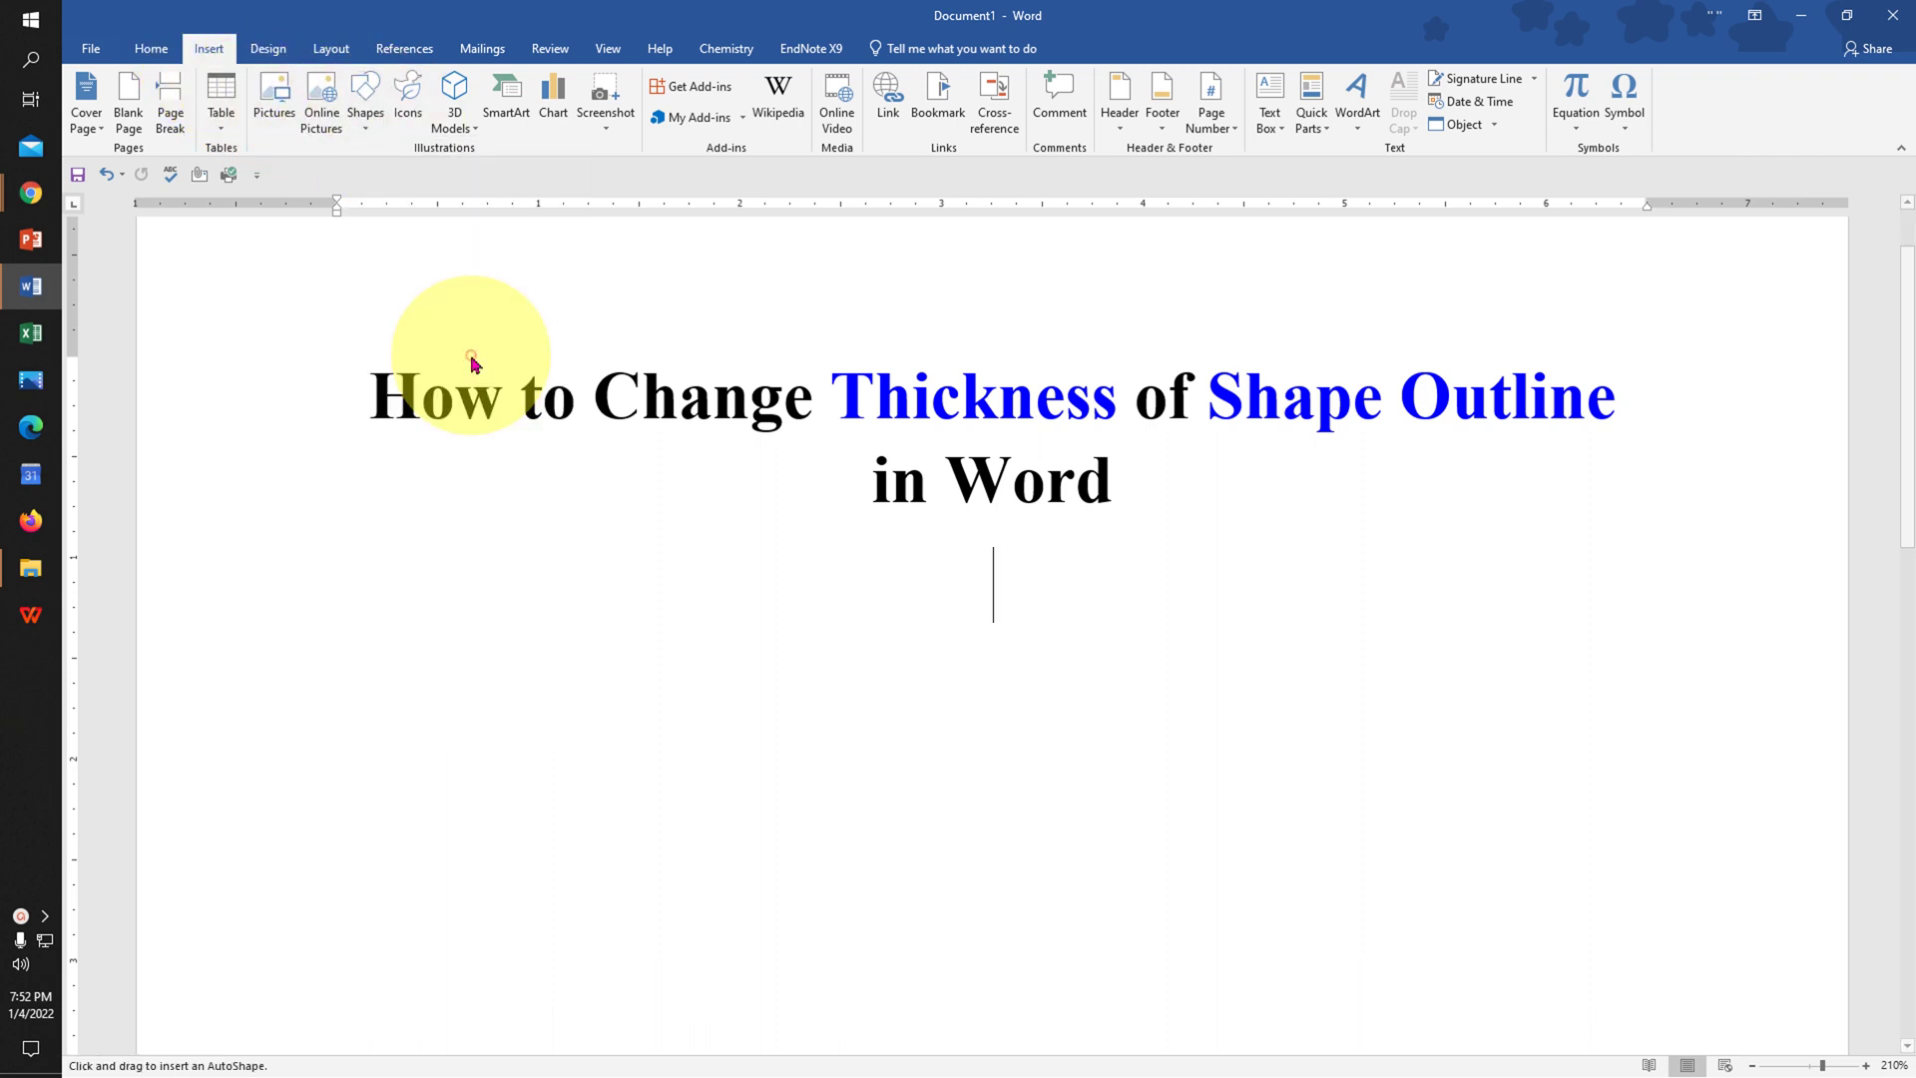
mouse_move(497, 606)
left_mouse_down()
mouse_move(595, 664)
mouse_move(805, 896)
left_mouse_up()
Centre the heart below the title and bring up its Format Shape settings
left_click_drag(746, 756, 936, 777)
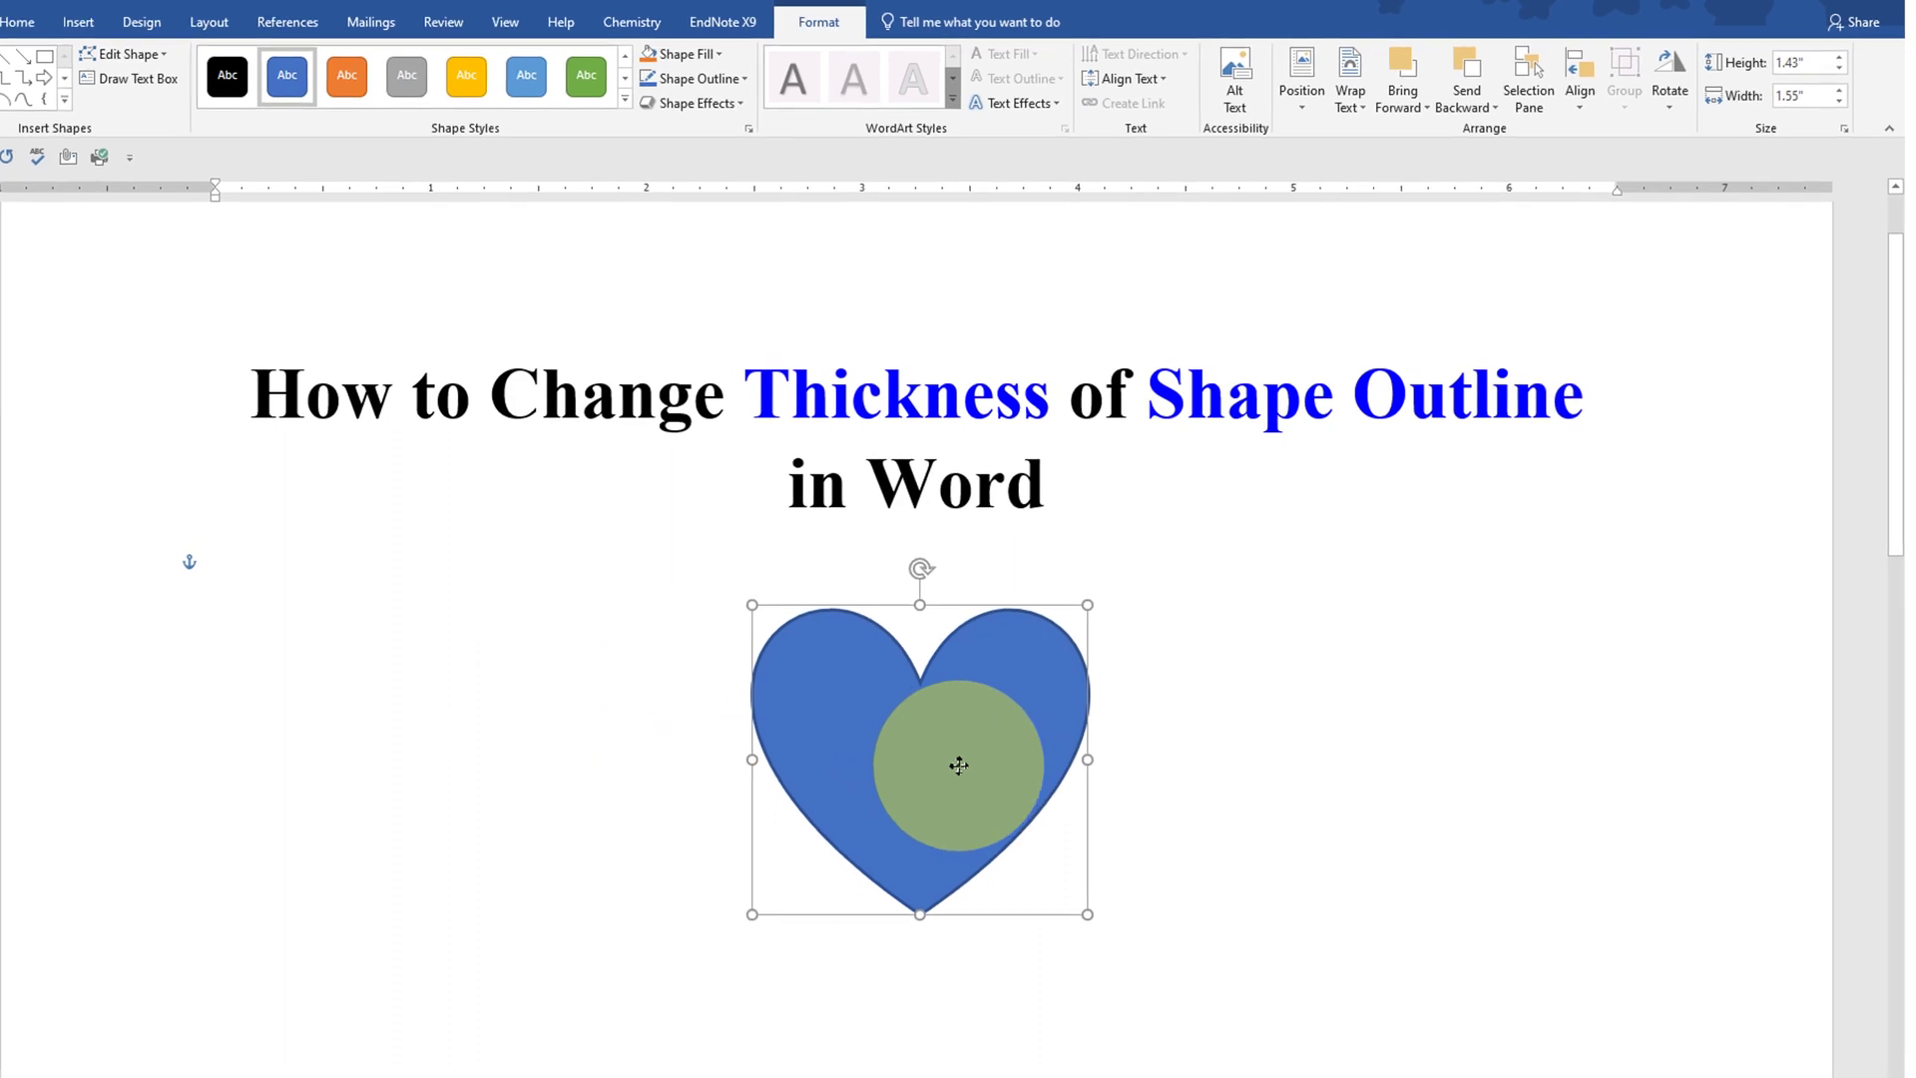
right_click(936, 778)
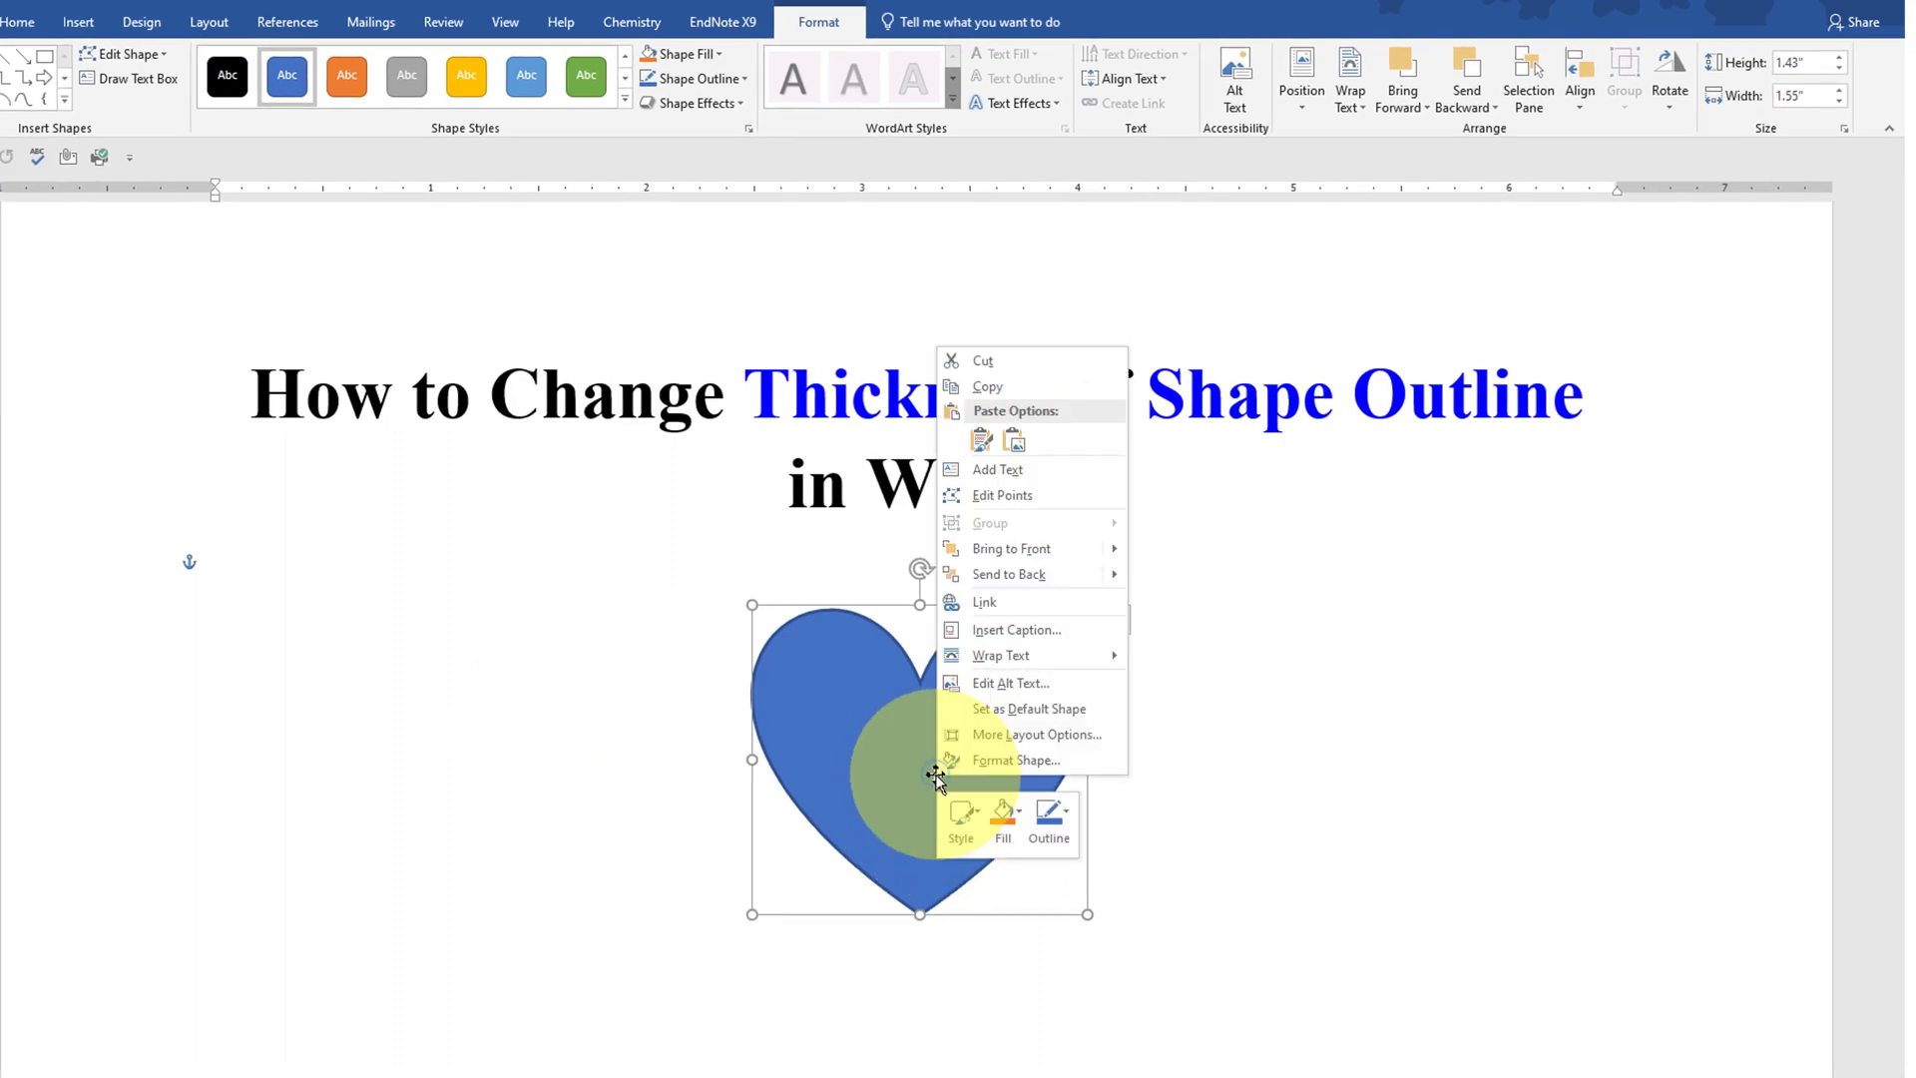
left_click(1088, 770)
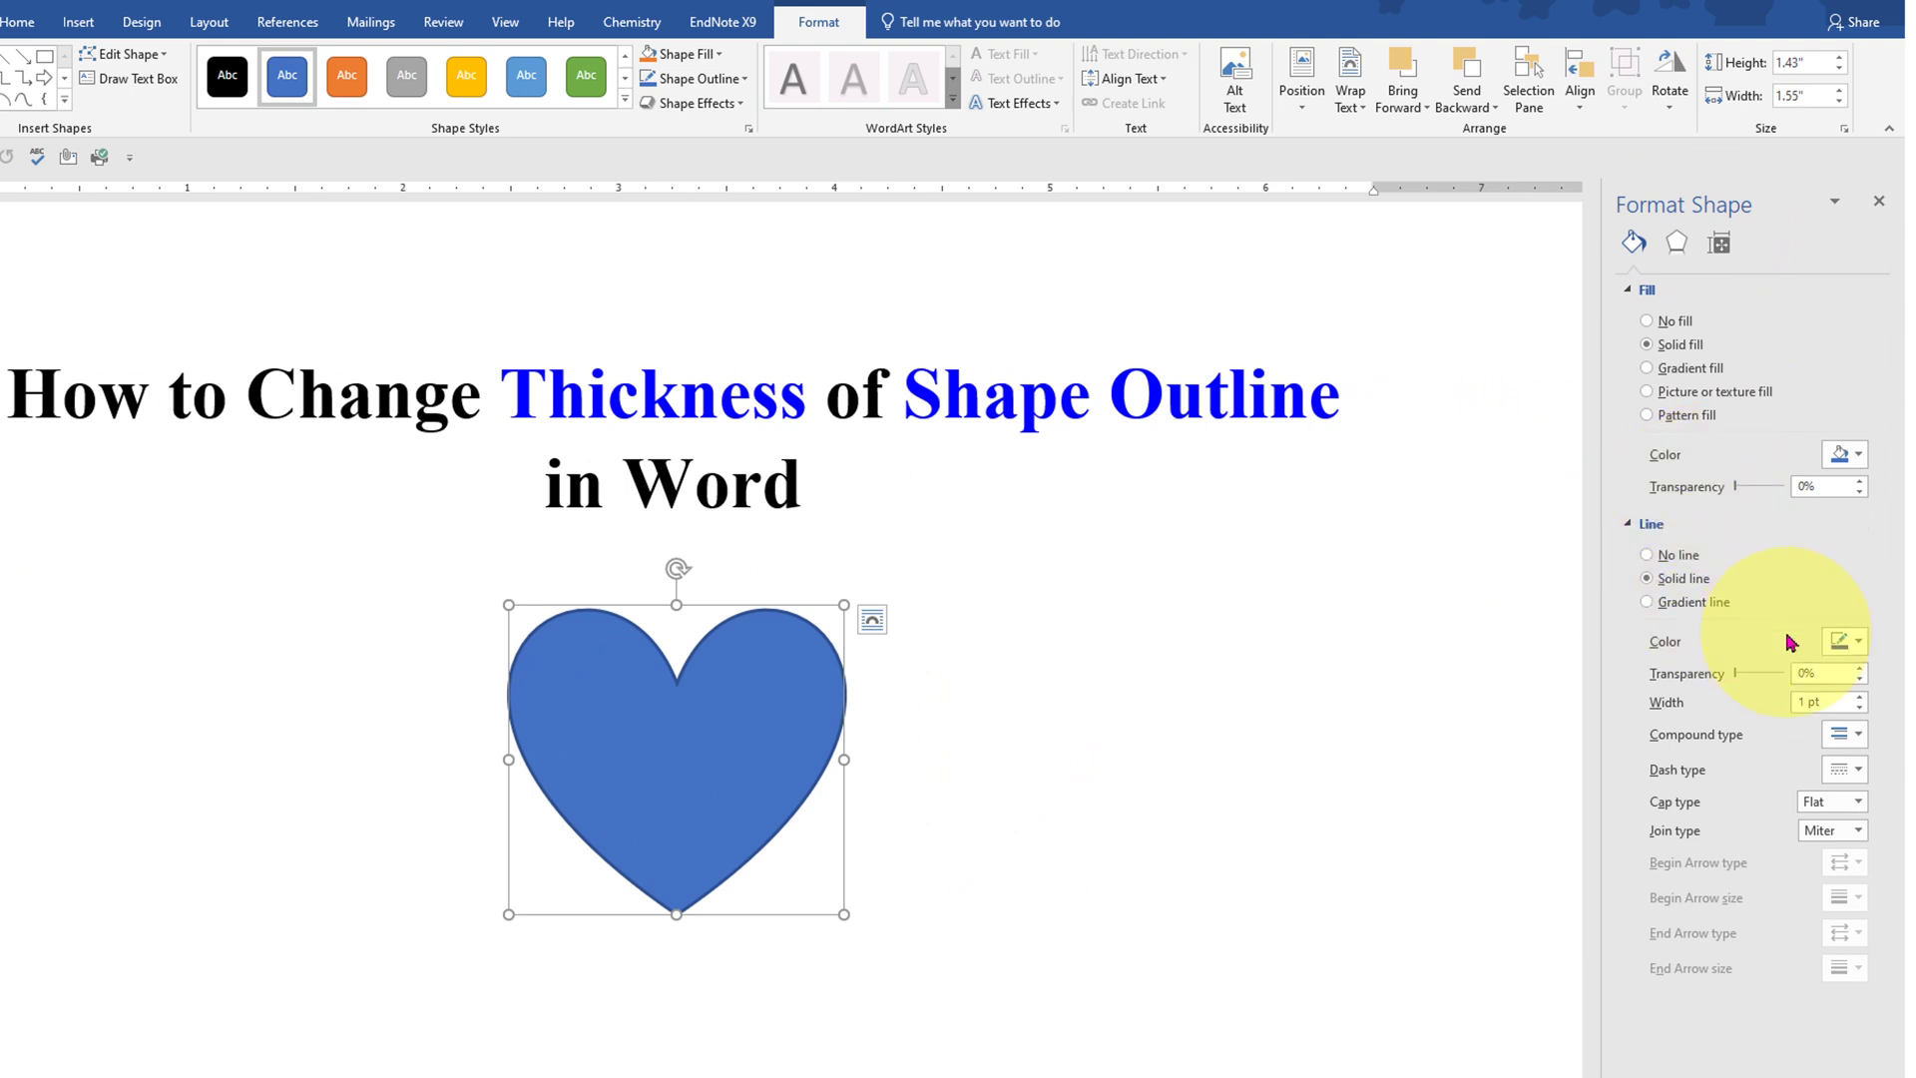
Change the heart's line colour from blue to Black
left_click(1841, 642)
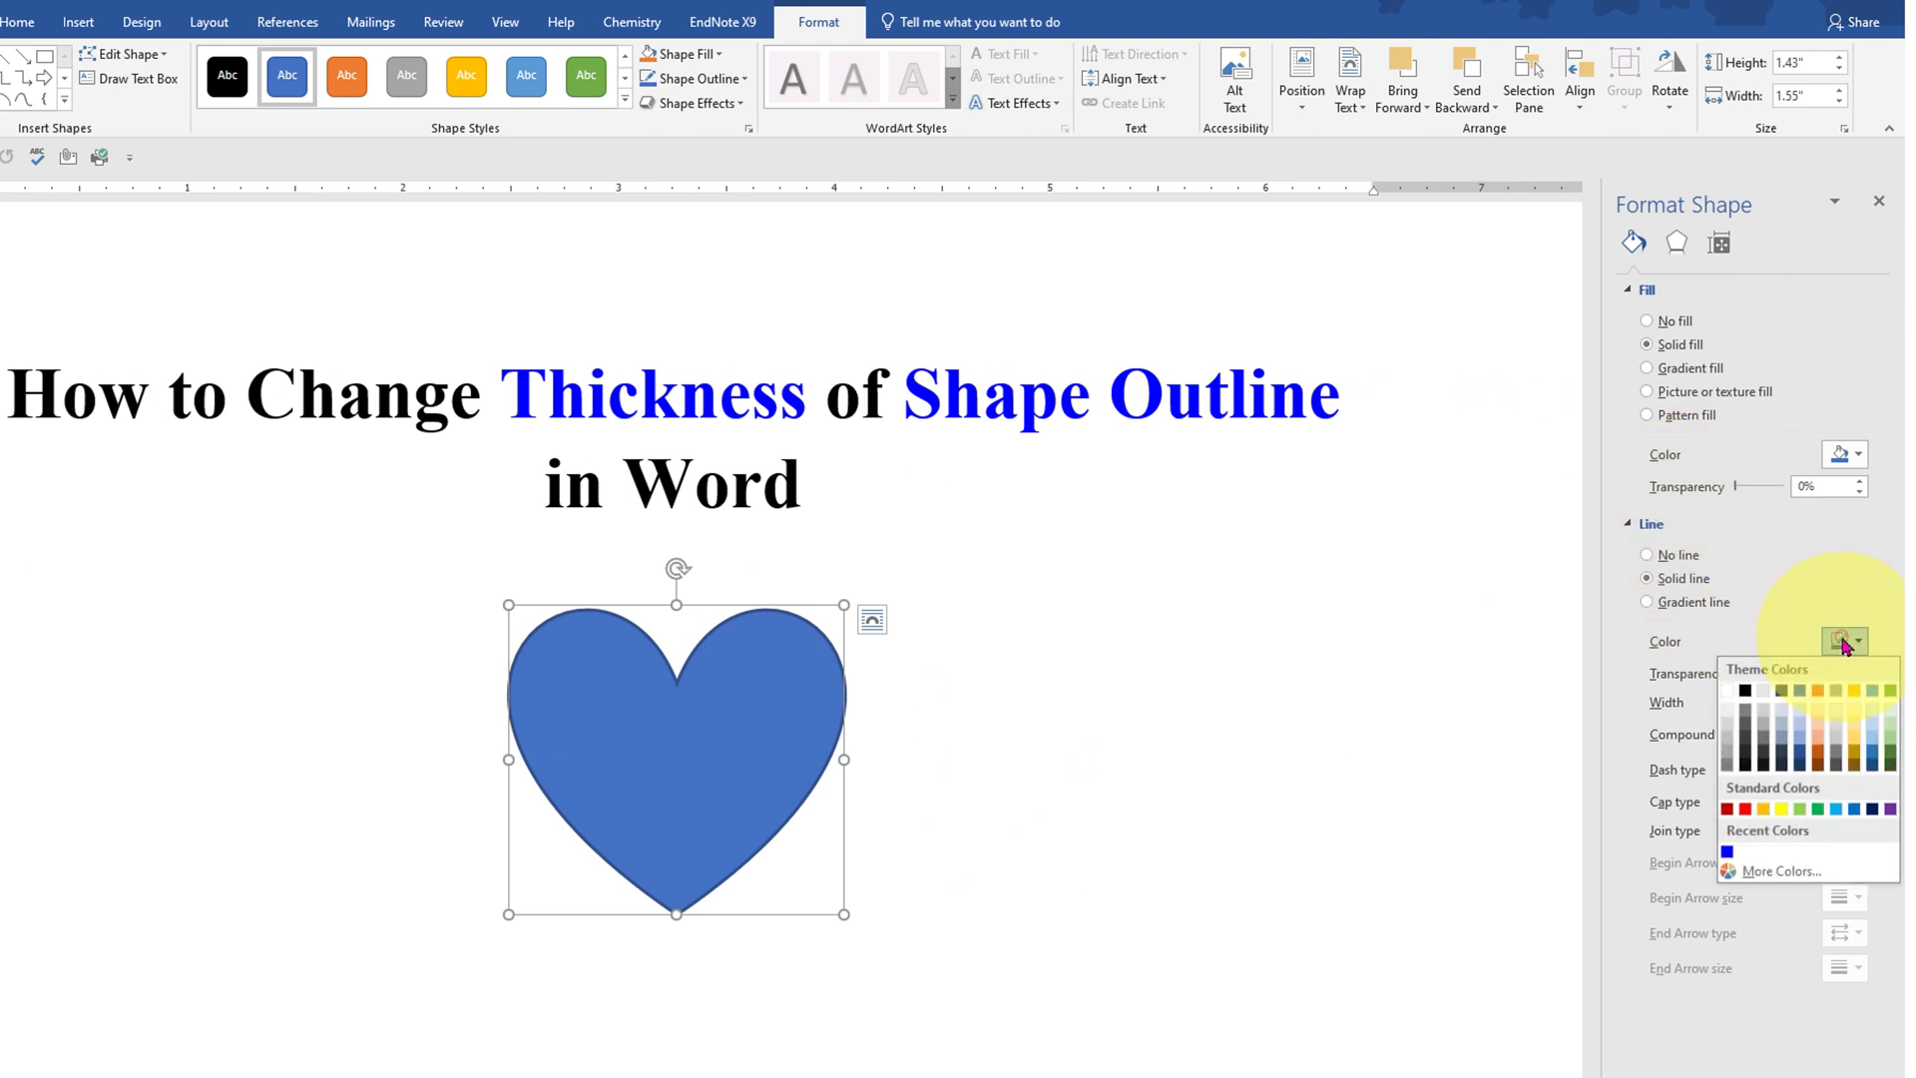
left_click(1748, 692)
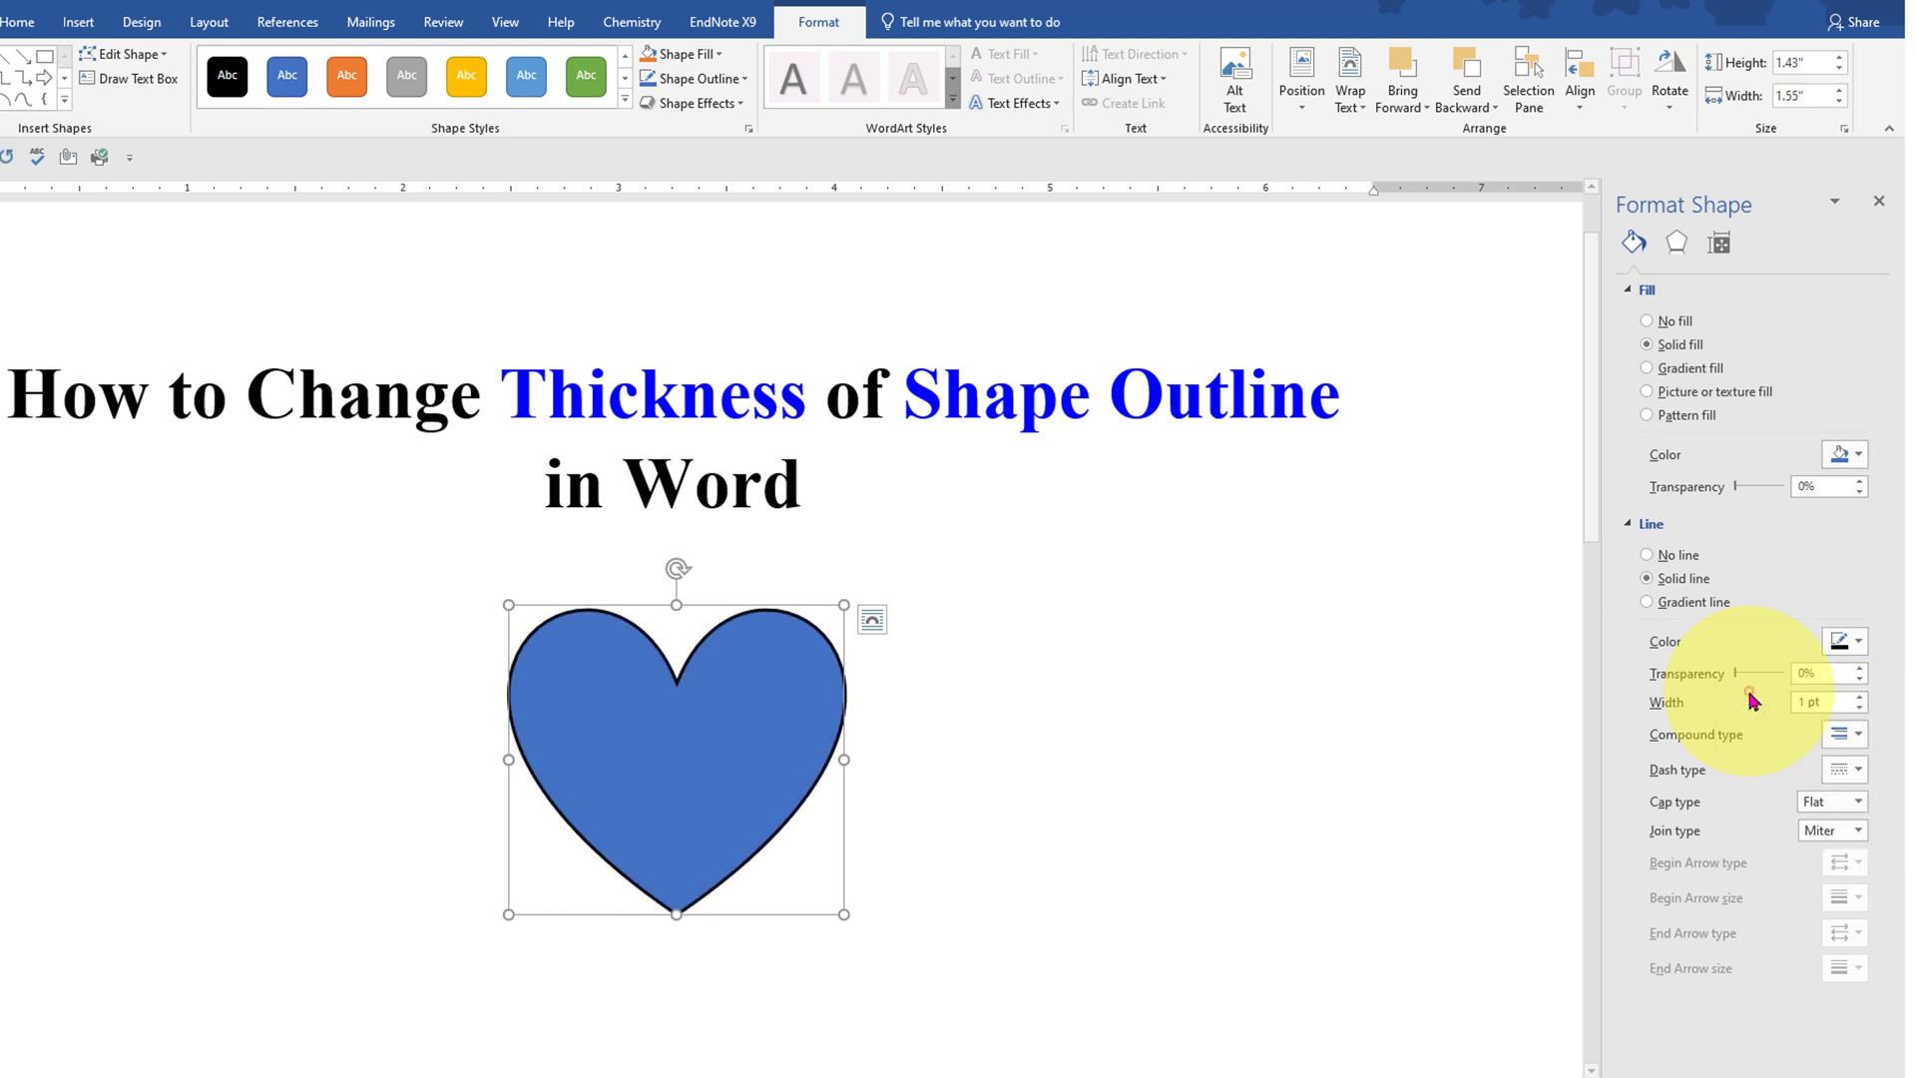
Set the heart's fill to No fill
left_click(1647, 321)
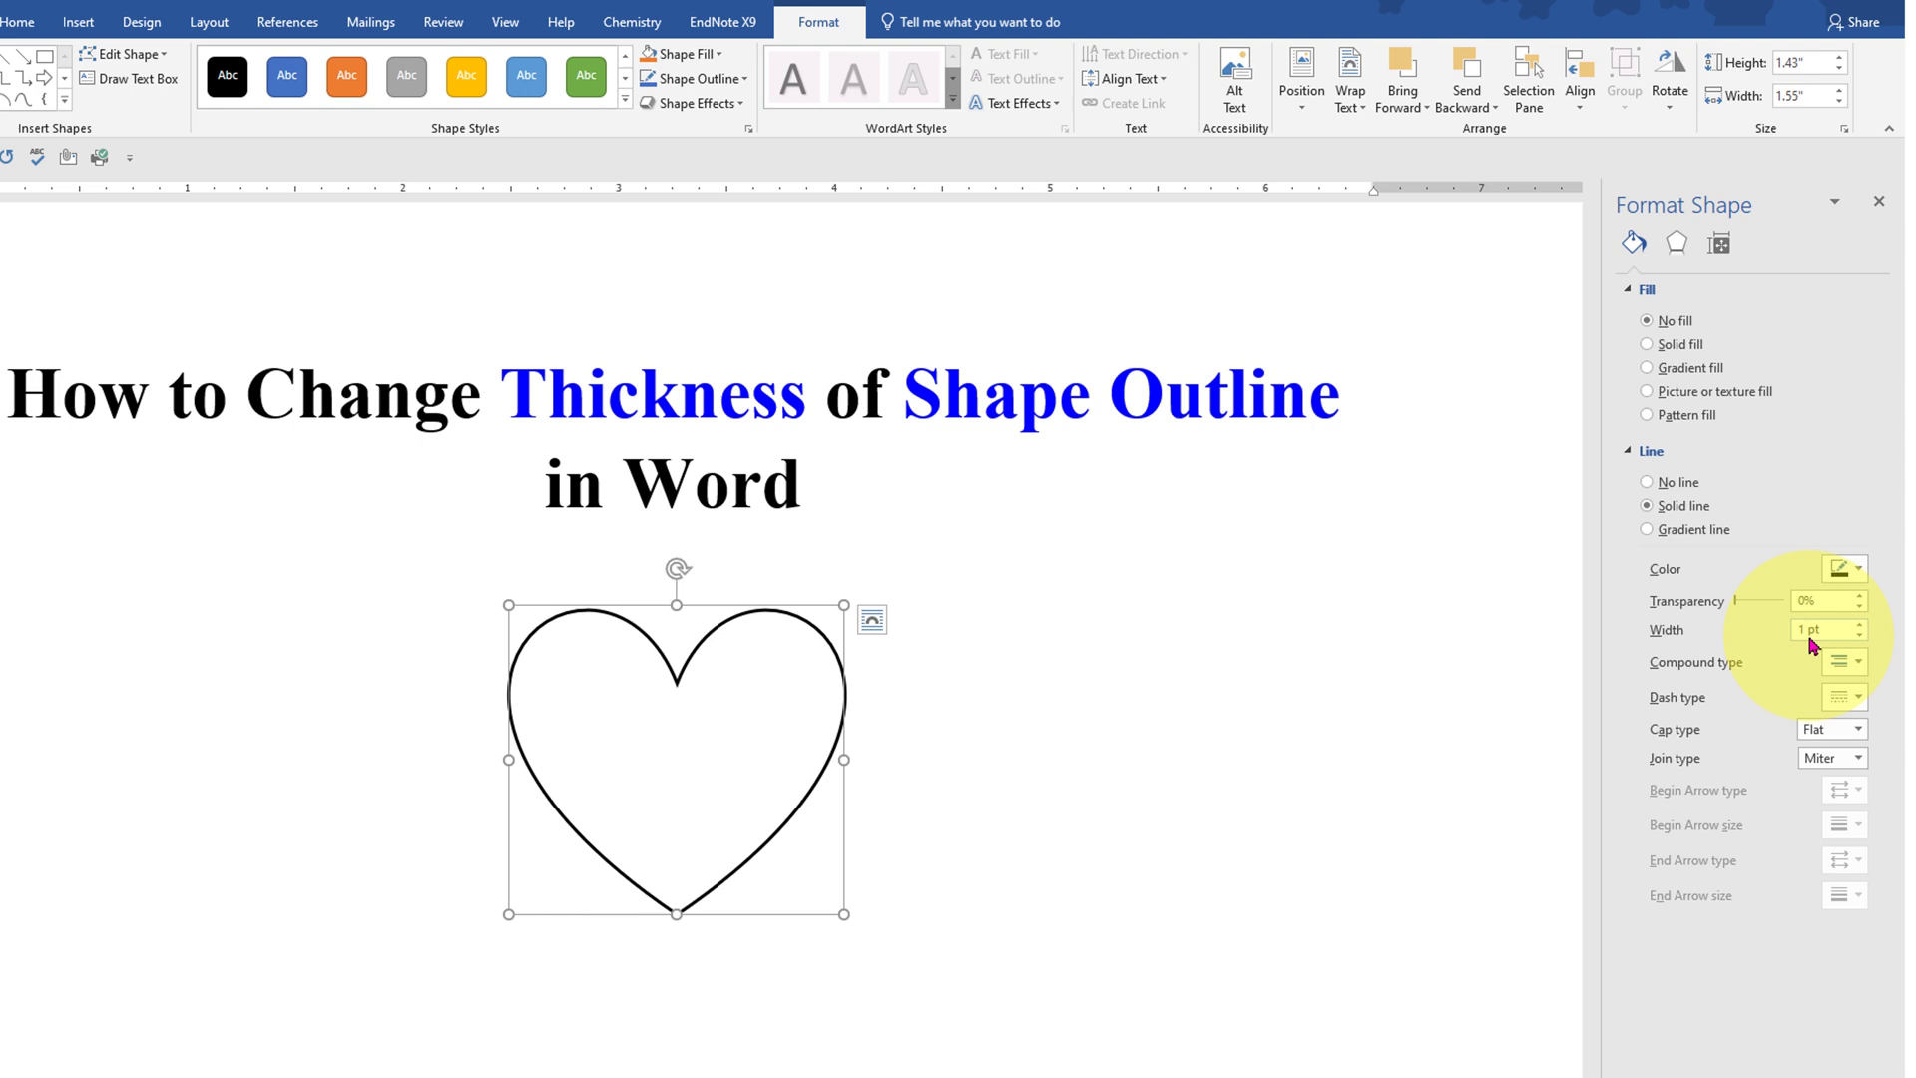
Raise the heart's outline width from 1 pt to 5 pt
left_click(1861, 626)
left_click(1860, 627)
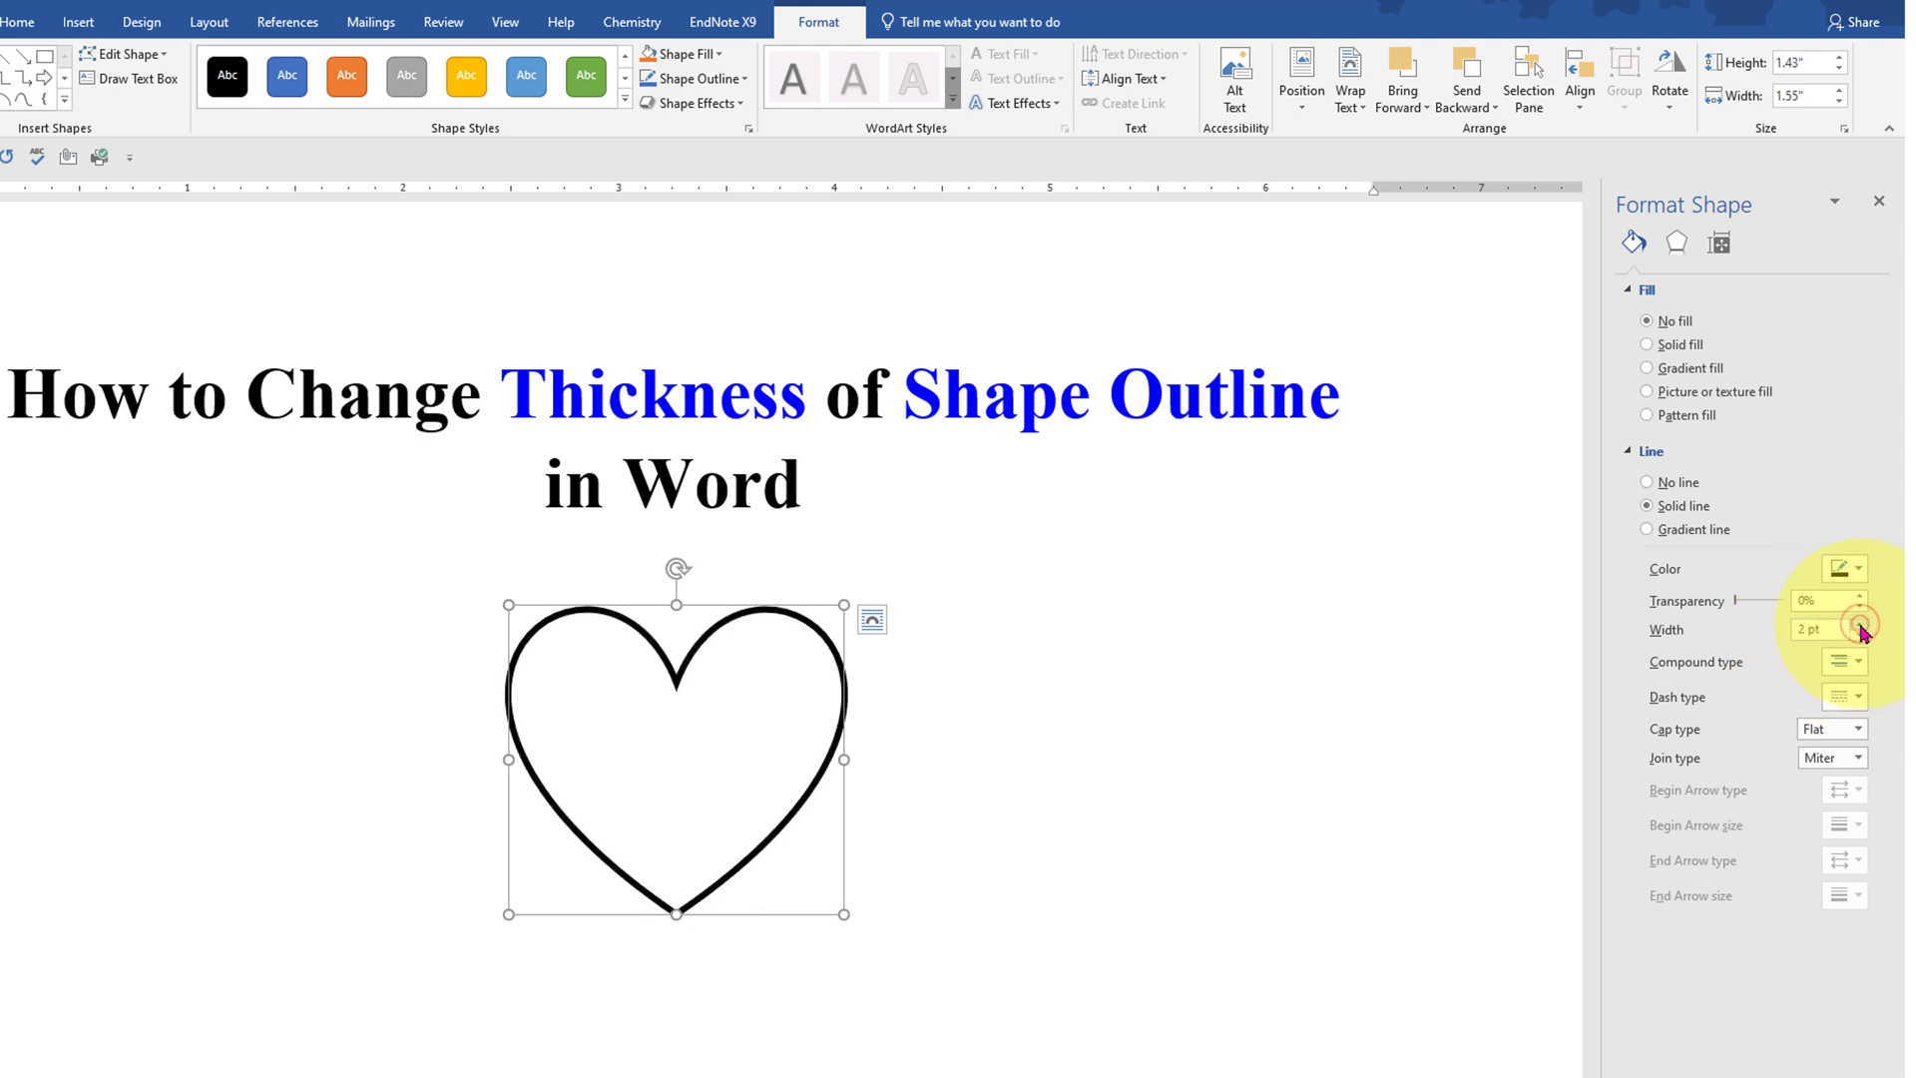
left_click(1862, 622)
left_click(1862, 624)
left_click(1861, 624)
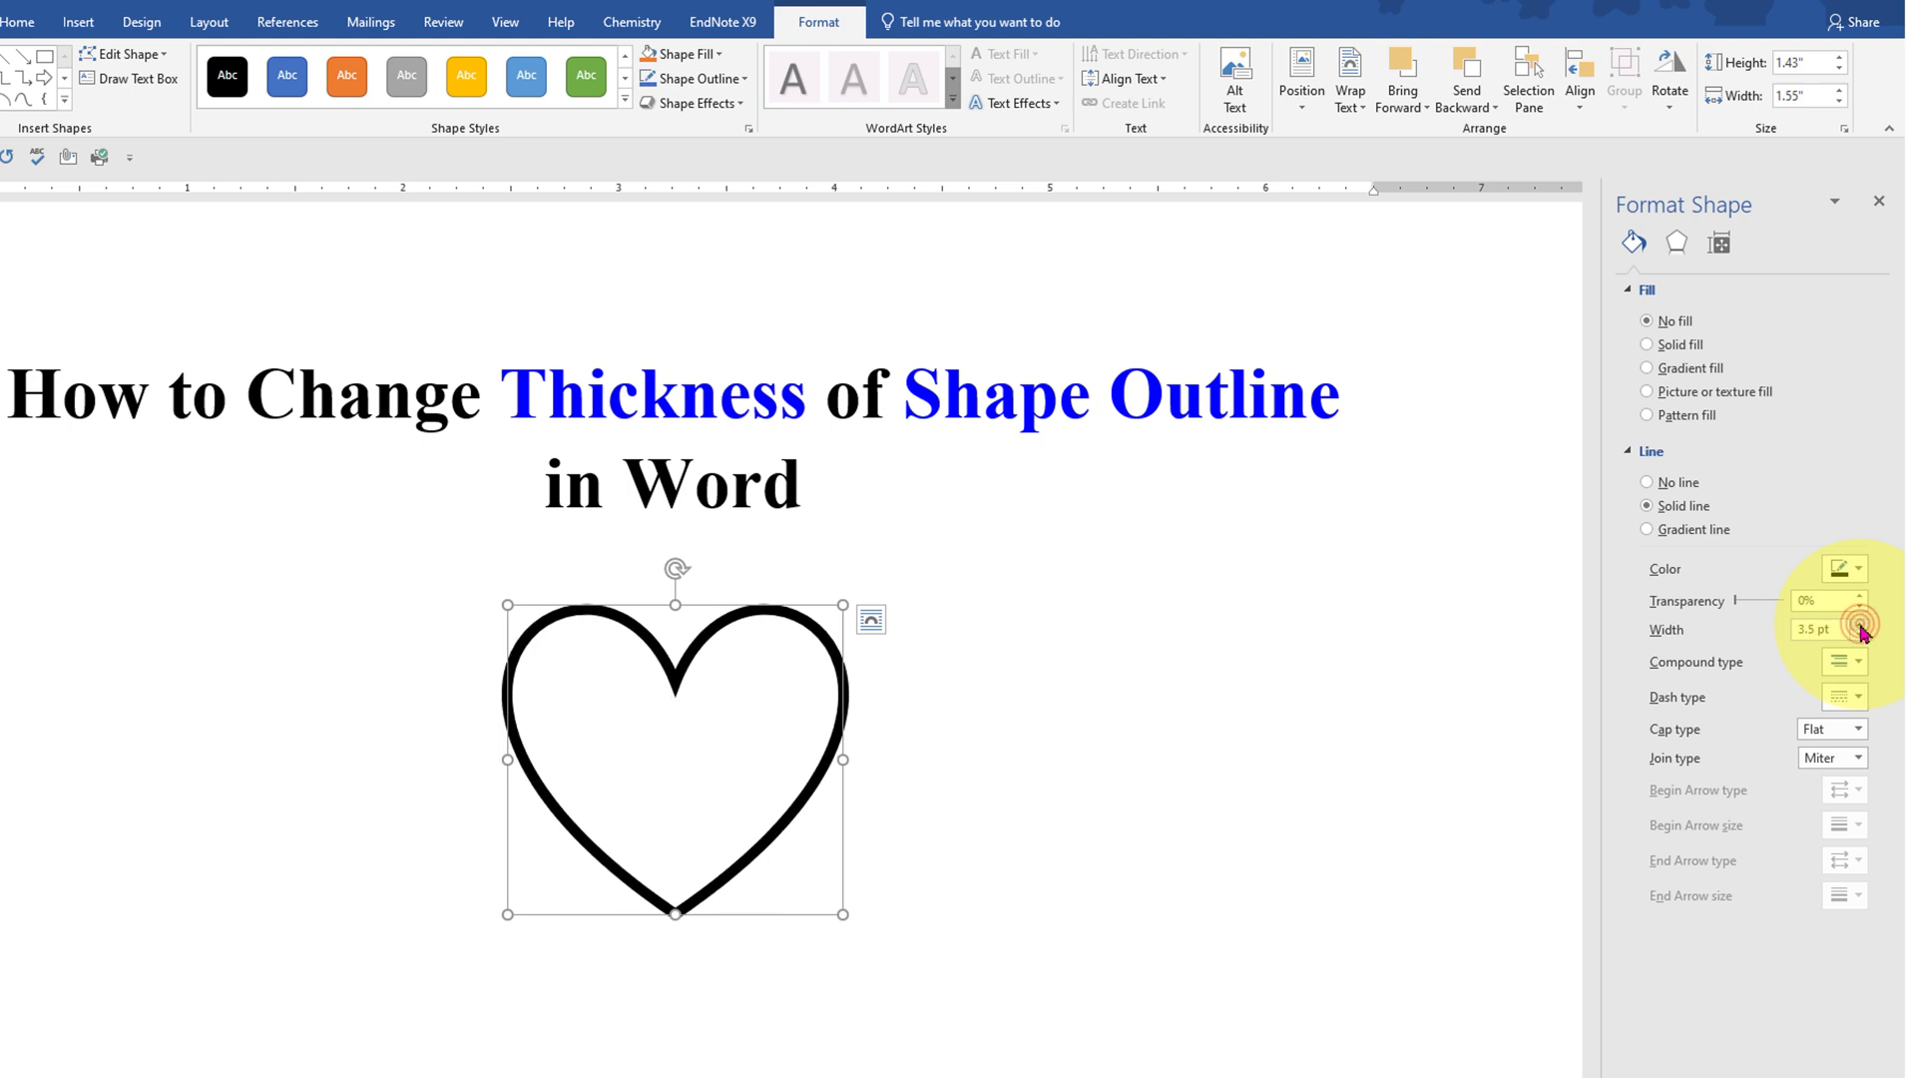
left_click(1864, 630)
double_click(1822, 629)
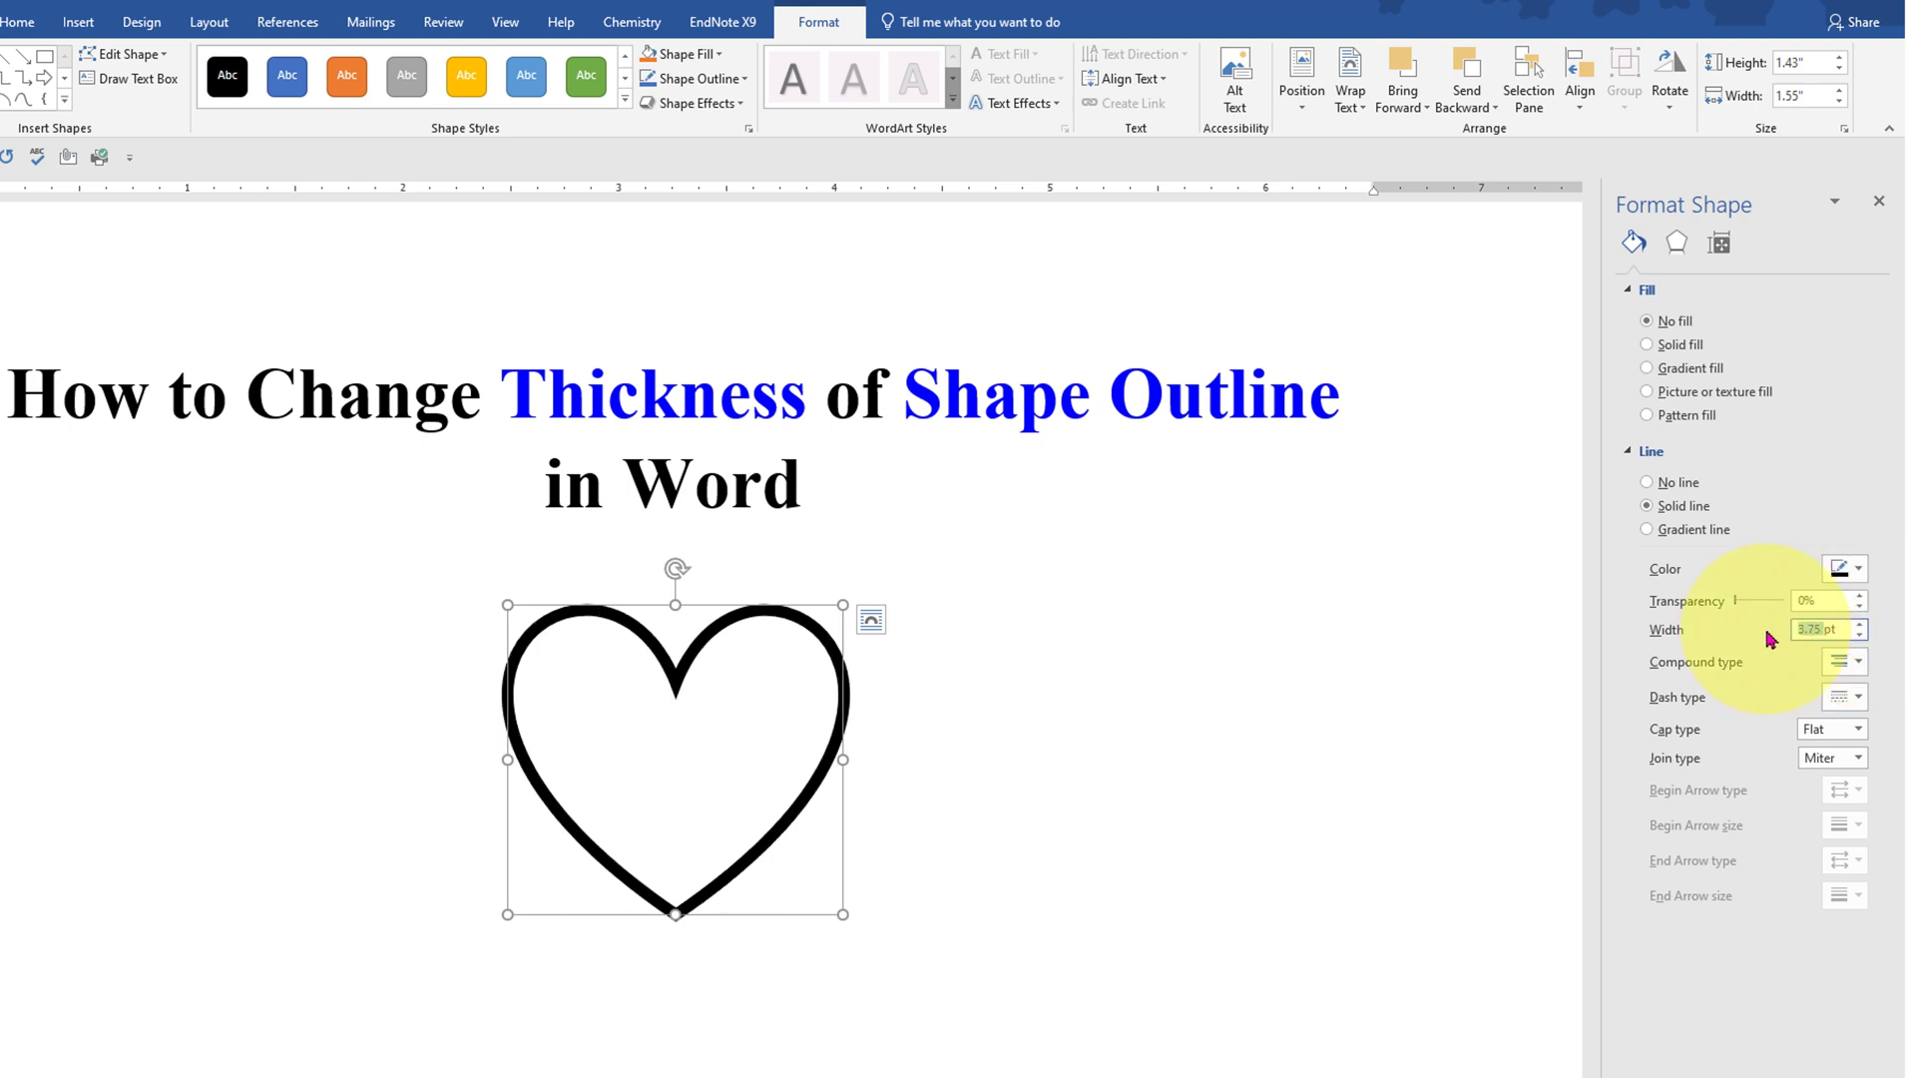
type("5")
key("Return")
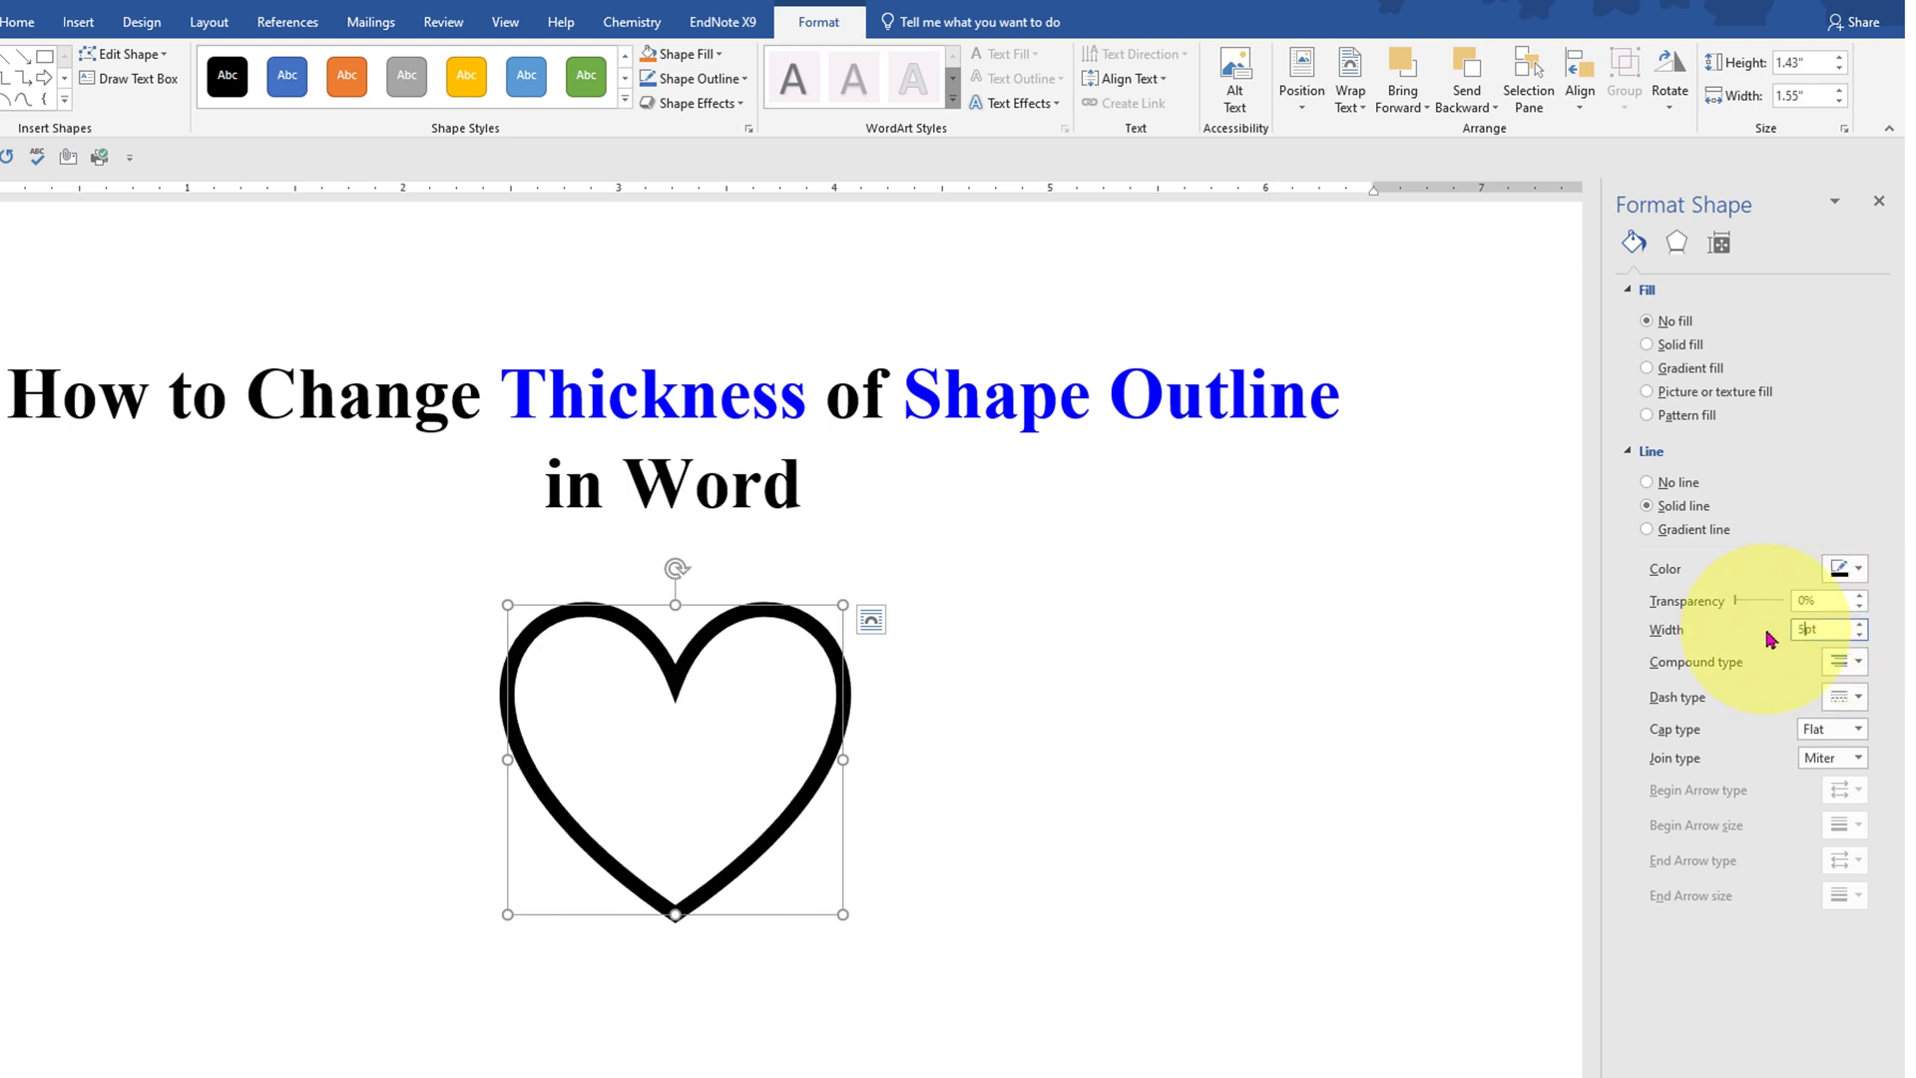